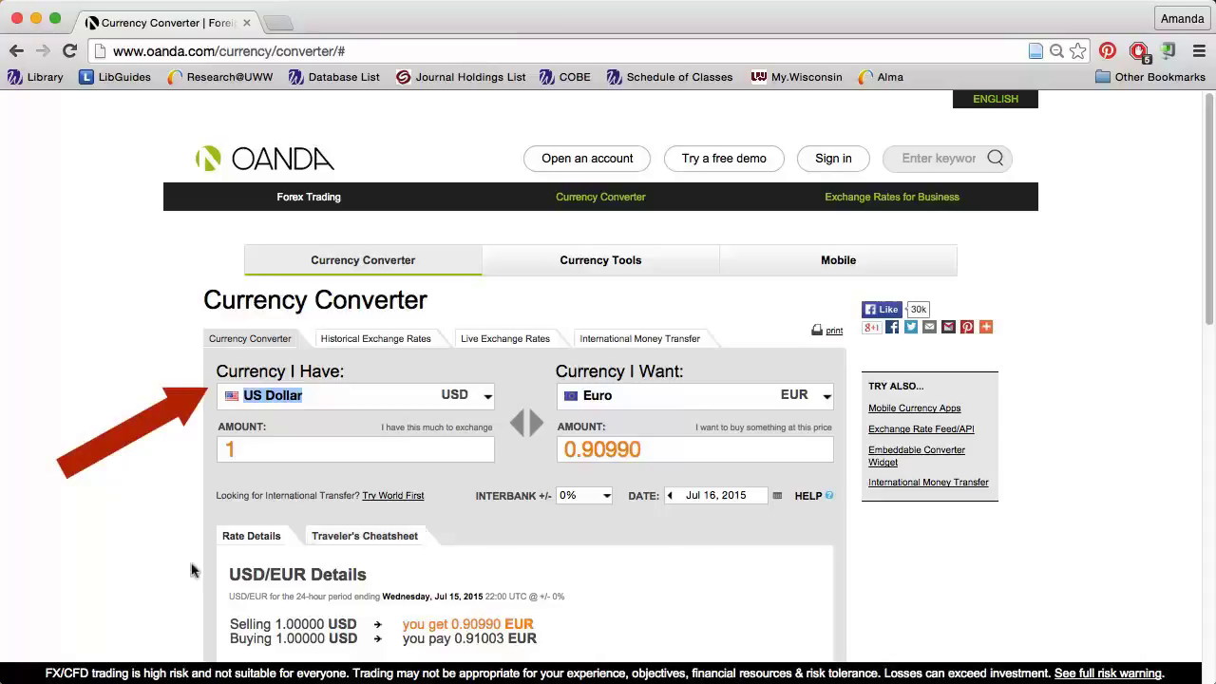
Set the US Dollar amount to convert into euros to 100
{"action": "left_click", "coordinate": [260, 439]}
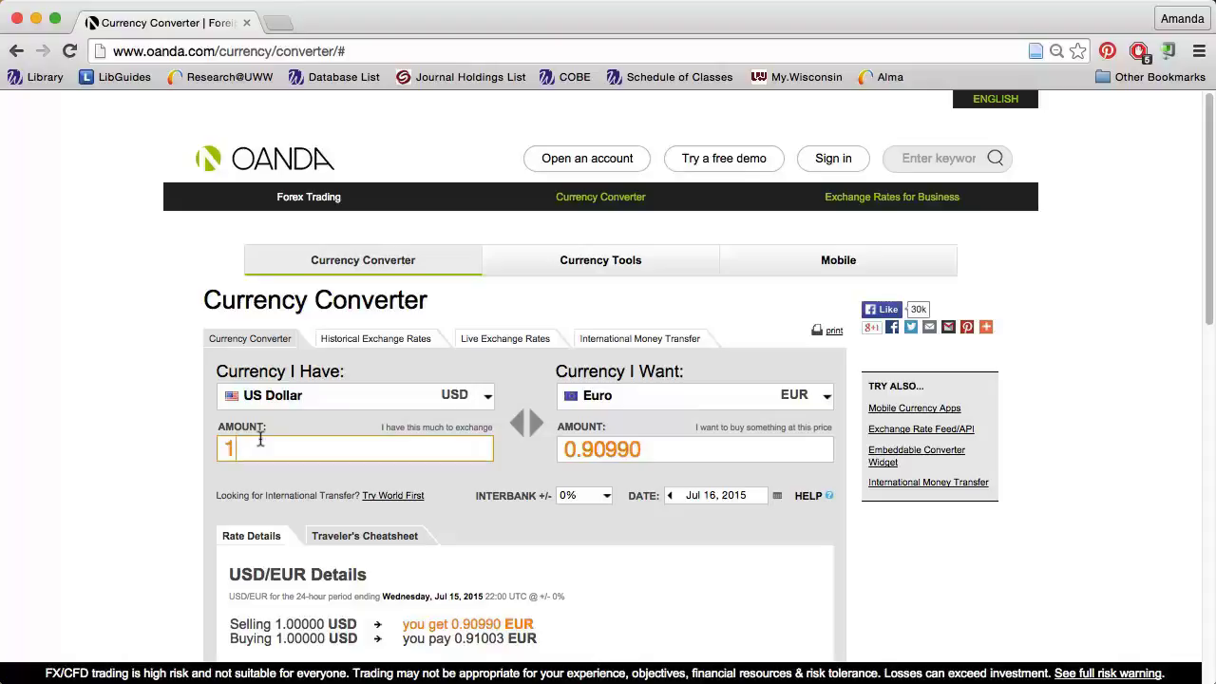
{"action": "type", "text": "00"}
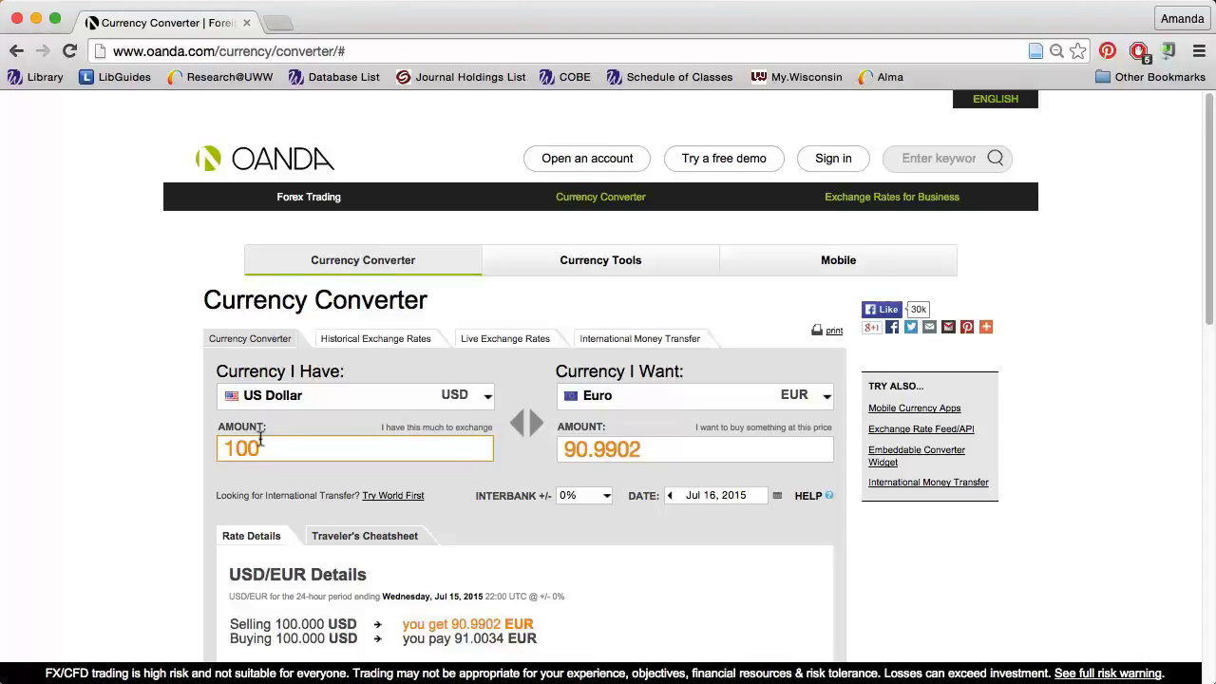
Look through the currencies available for Currency I Have and the percentage options for the interbank rate
{"action": "left_click", "coordinate": [474, 399]}
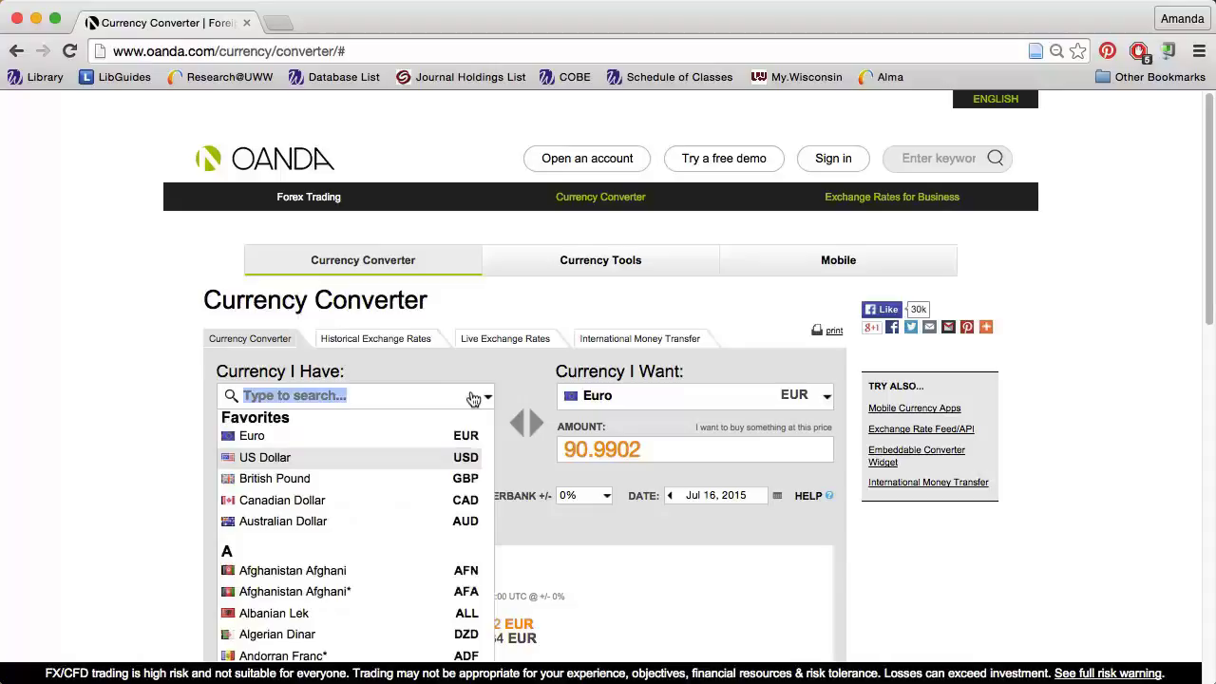
{"action": "scroll", "coordinate": [388, 494], "scroll_direction": "down", "scroll_amount": 8}
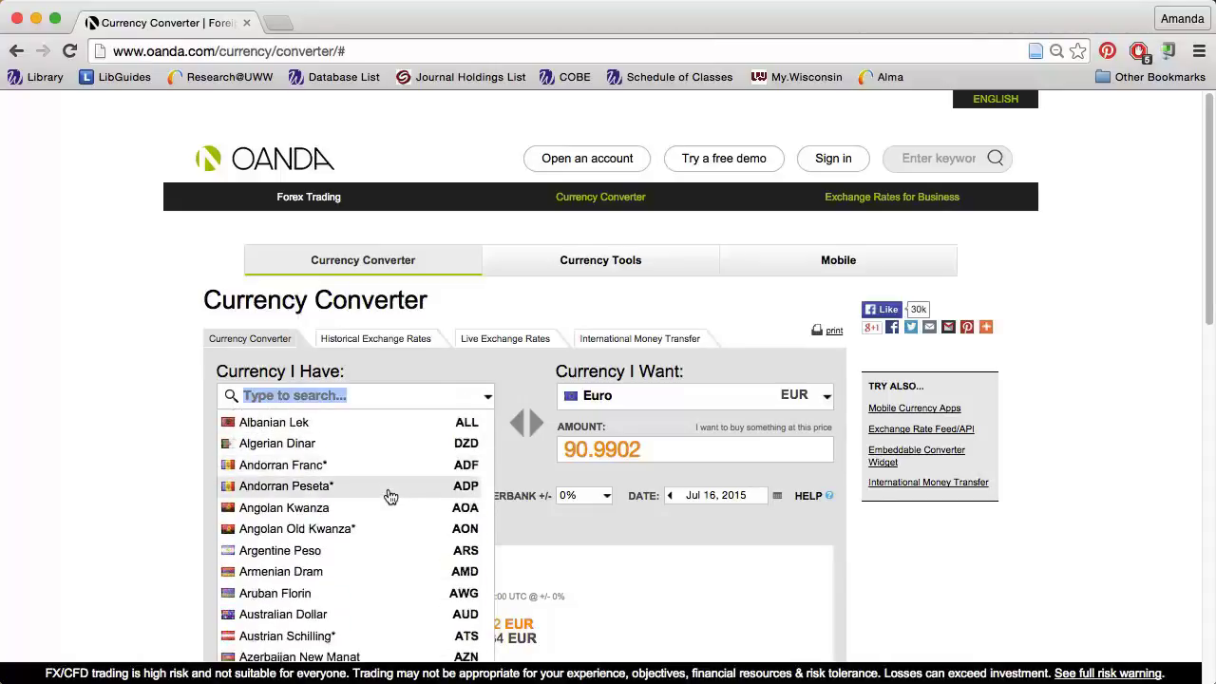
{"action": "scroll", "coordinate": [390, 496], "scroll_direction": "down", "scroll_amount": 1}
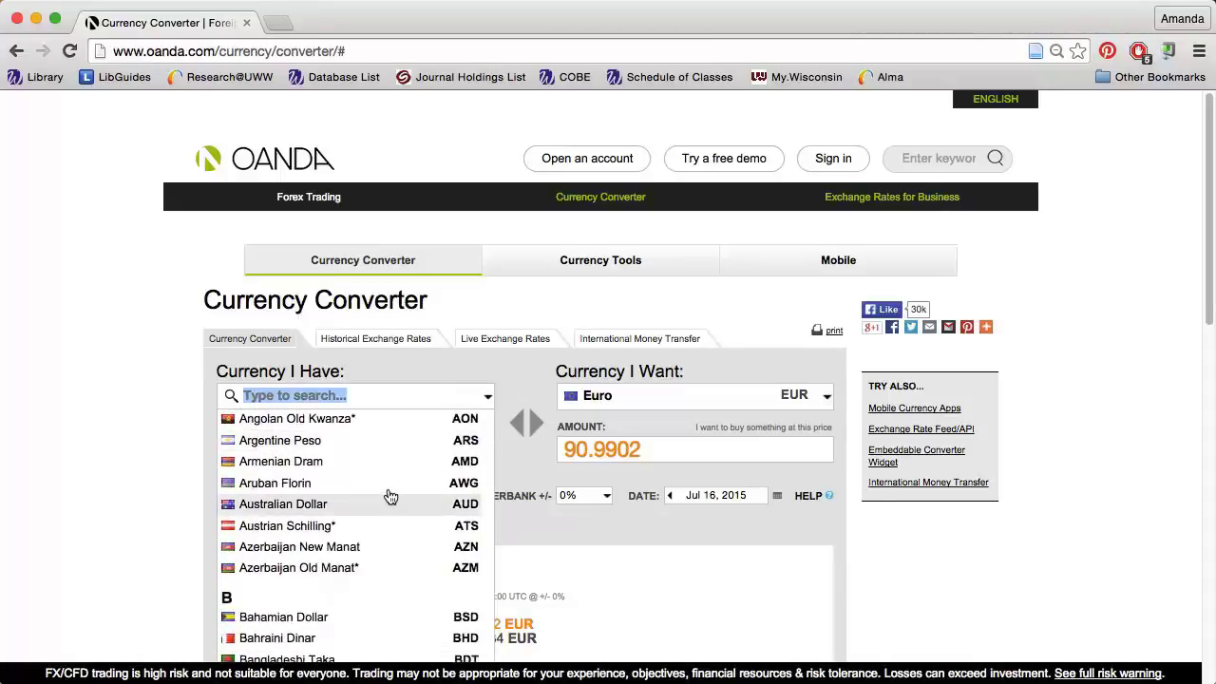
{"action": "left_click", "coordinate": [105, 469]}
{"action": "left_click", "coordinate": [597, 496]}
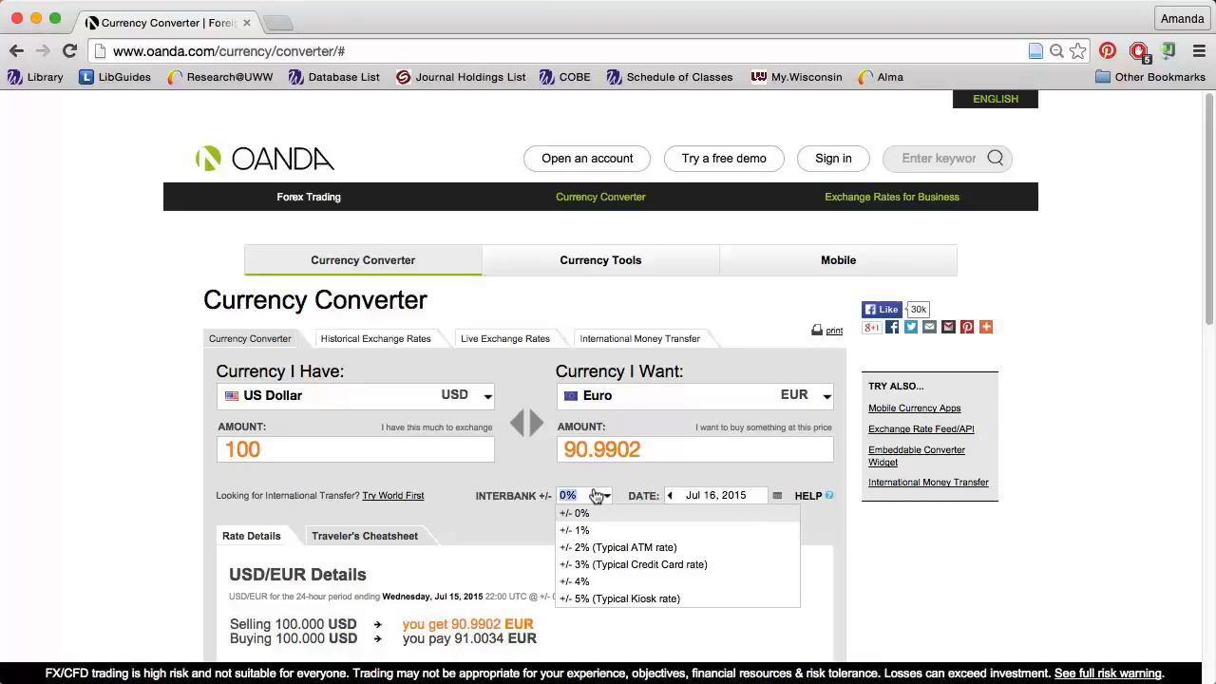
{"action": "left_click", "coordinate": [889, 578]}
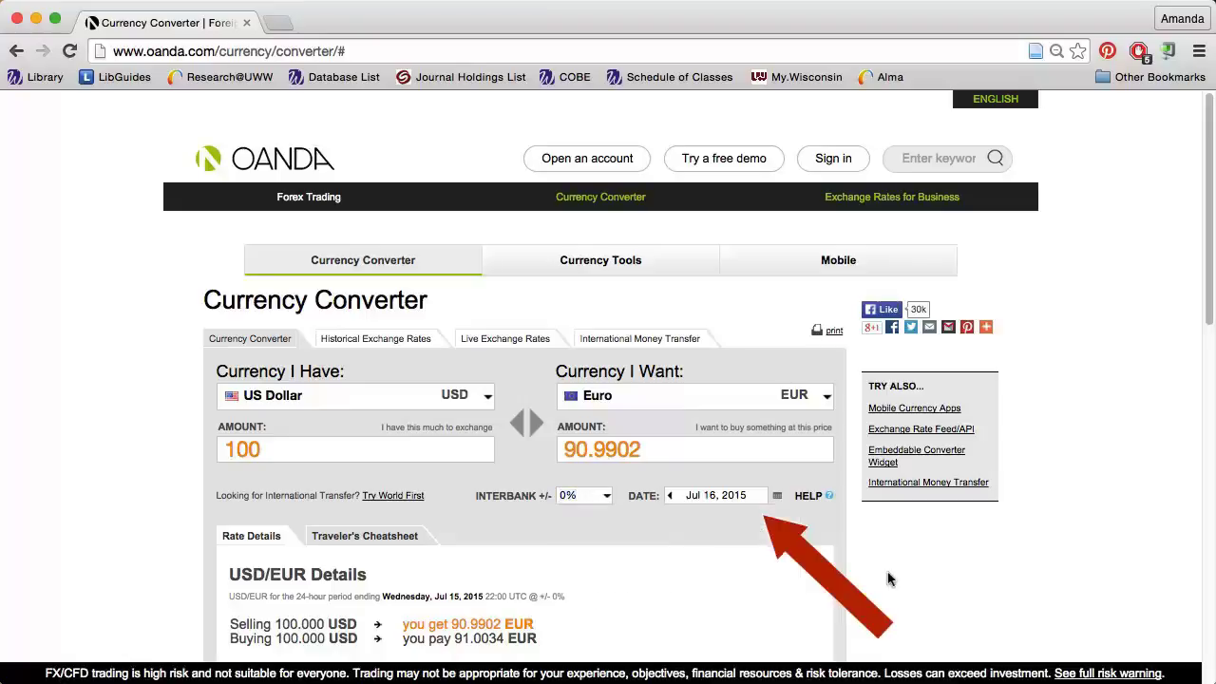
Review the USD/EUR rate details and recent trends, and view the Traveler's Cheatsheet
{"action": "scroll", "coordinate": [889, 579], "scroll_direction": "down", "scroll_amount": 5}
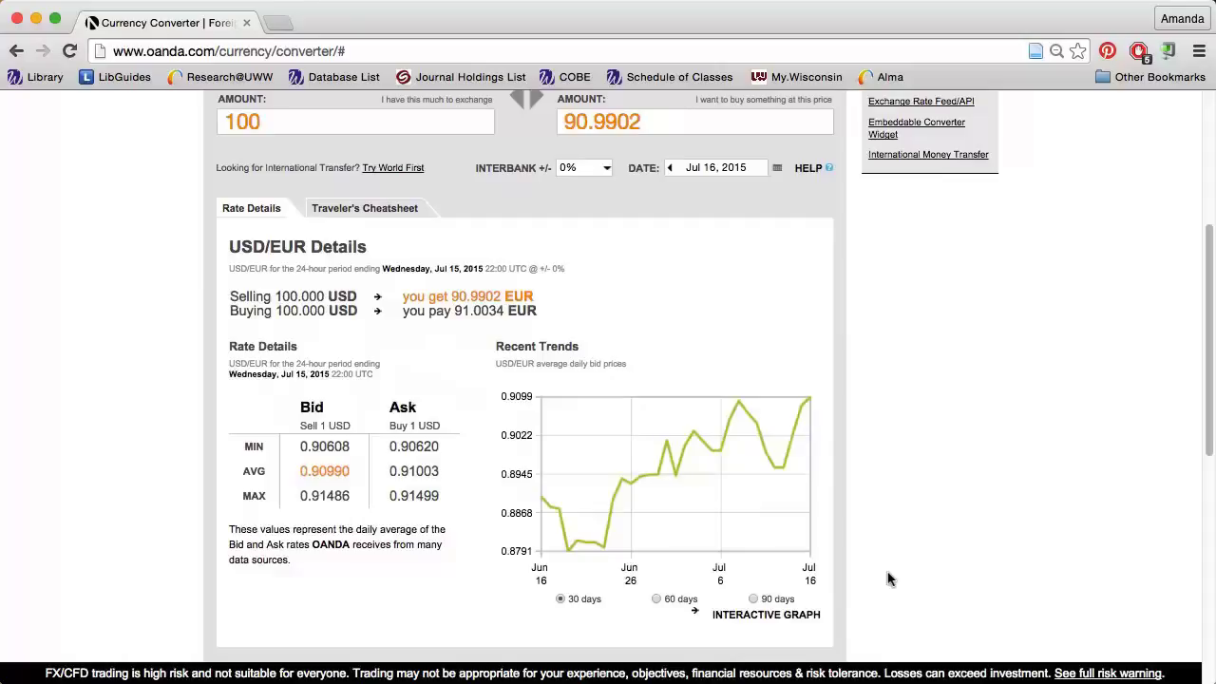
{"action": "left_click", "coordinate": [362, 207]}
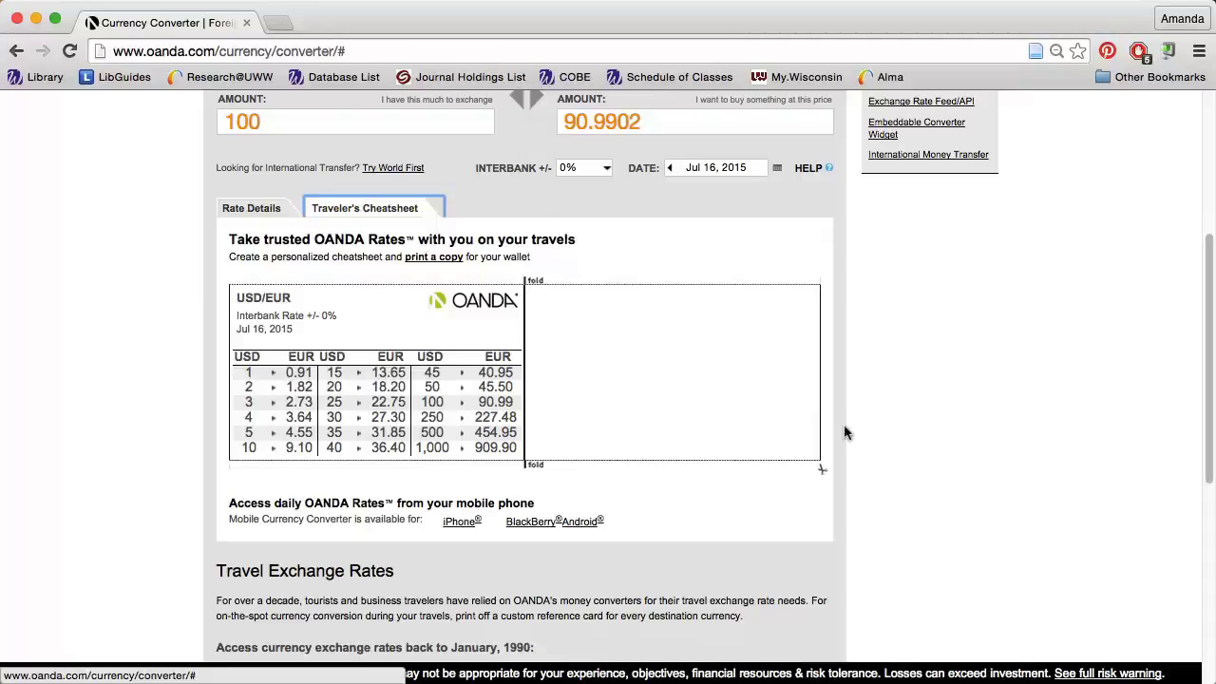
{"action": "scroll", "coordinate": [955, 475], "scroll_direction": "down", "scroll_amount": 1}
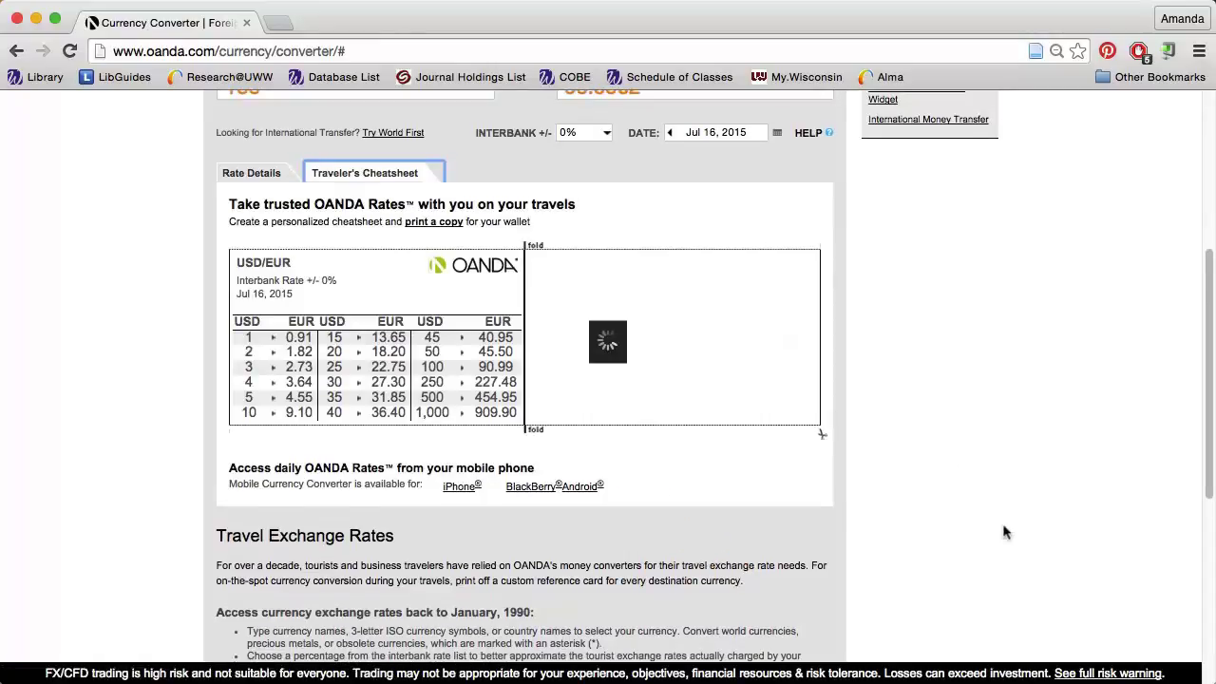
{"action": "scroll", "coordinate": [1006, 532], "scroll_direction": "up", "scroll_amount": 1}
{"action": "scroll", "coordinate": [1005, 532], "scroll_direction": "up", "scroll_amount": 5}
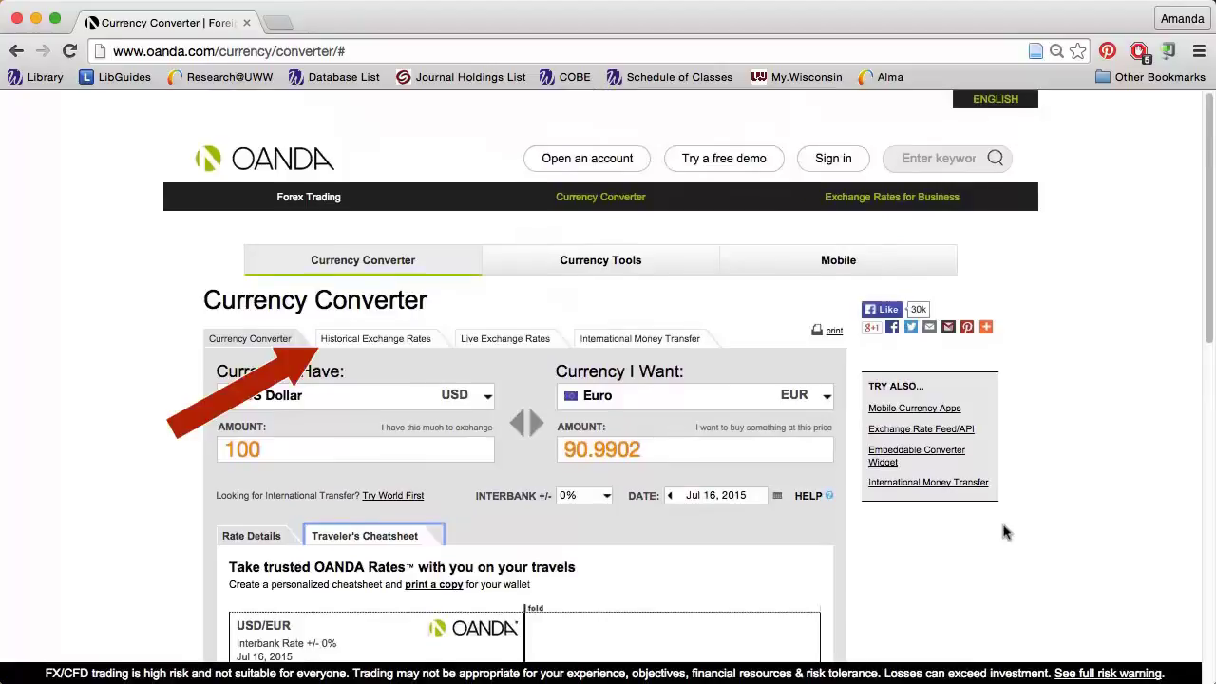
Open Historical Exchange Rates and examine the available price, values and frequency options
{"action": "left_click", "coordinate": [397, 331]}
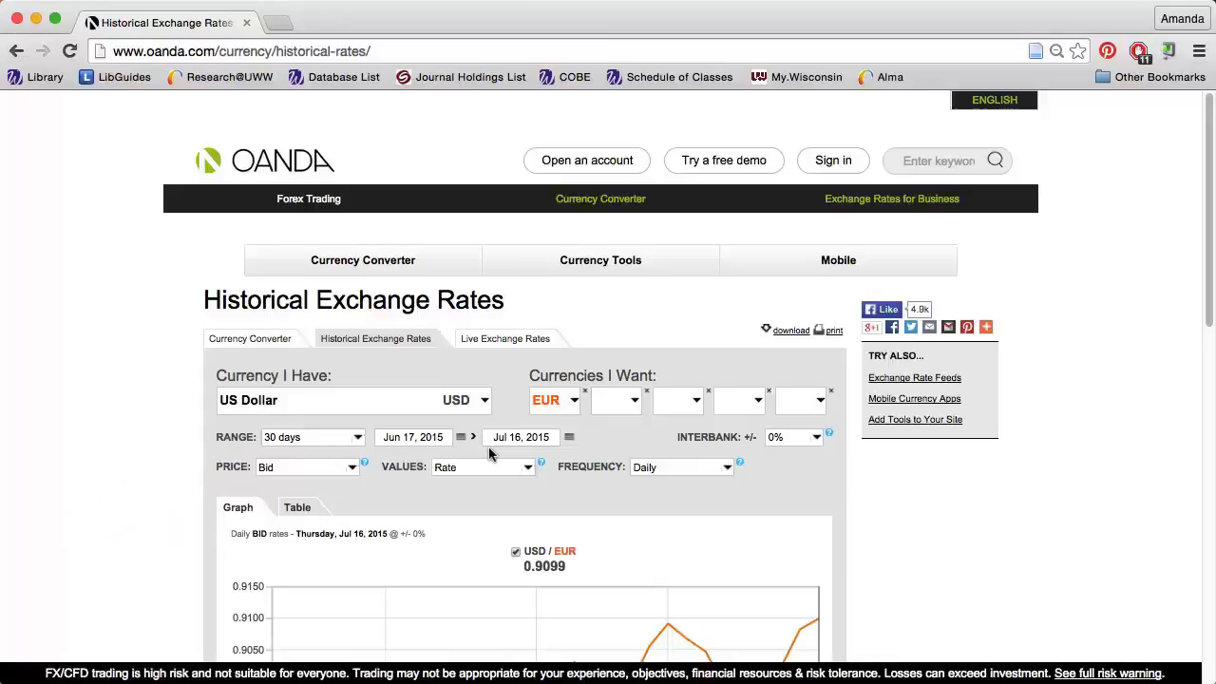
{"action": "left_click", "coordinate": [333, 463]}
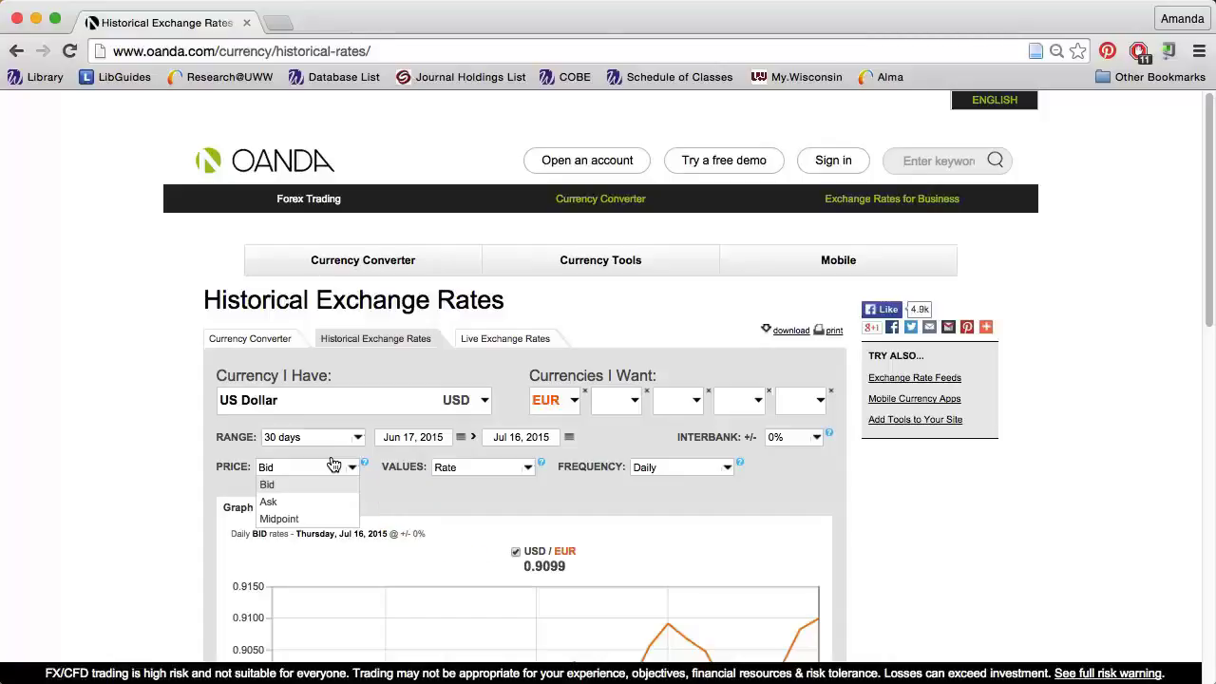
{"action": "left_click", "coordinate": [521, 470]}
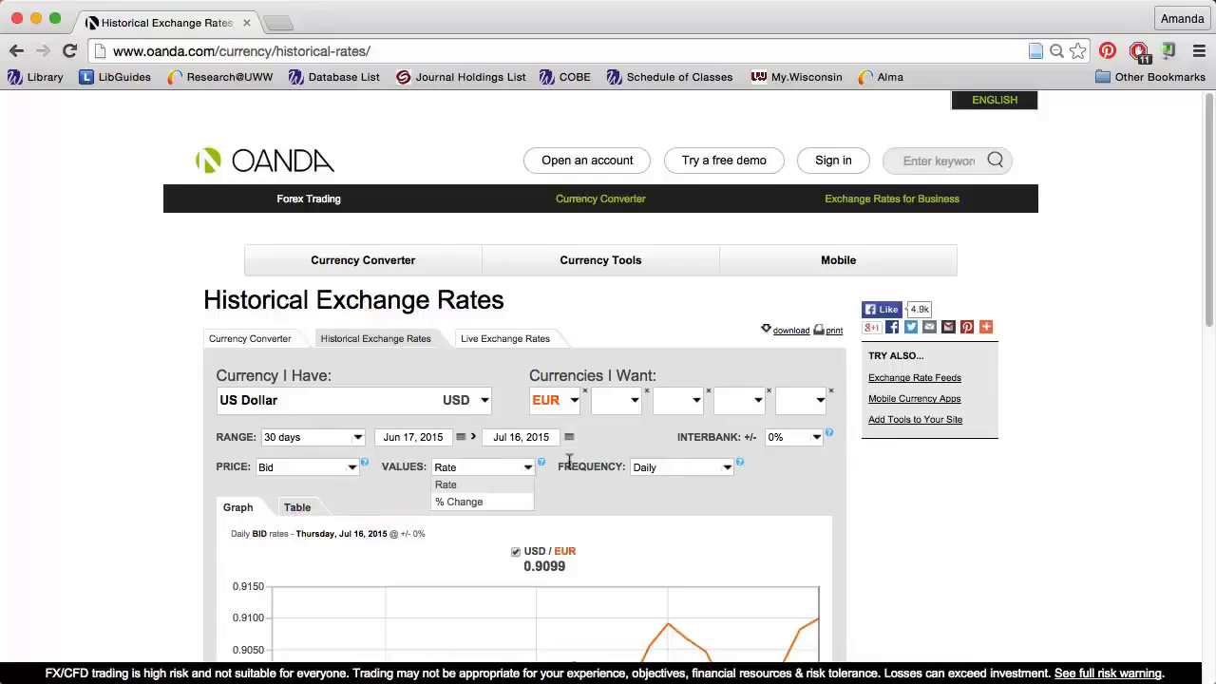
{"action": "left_click", "coordinate": [713, 467]}
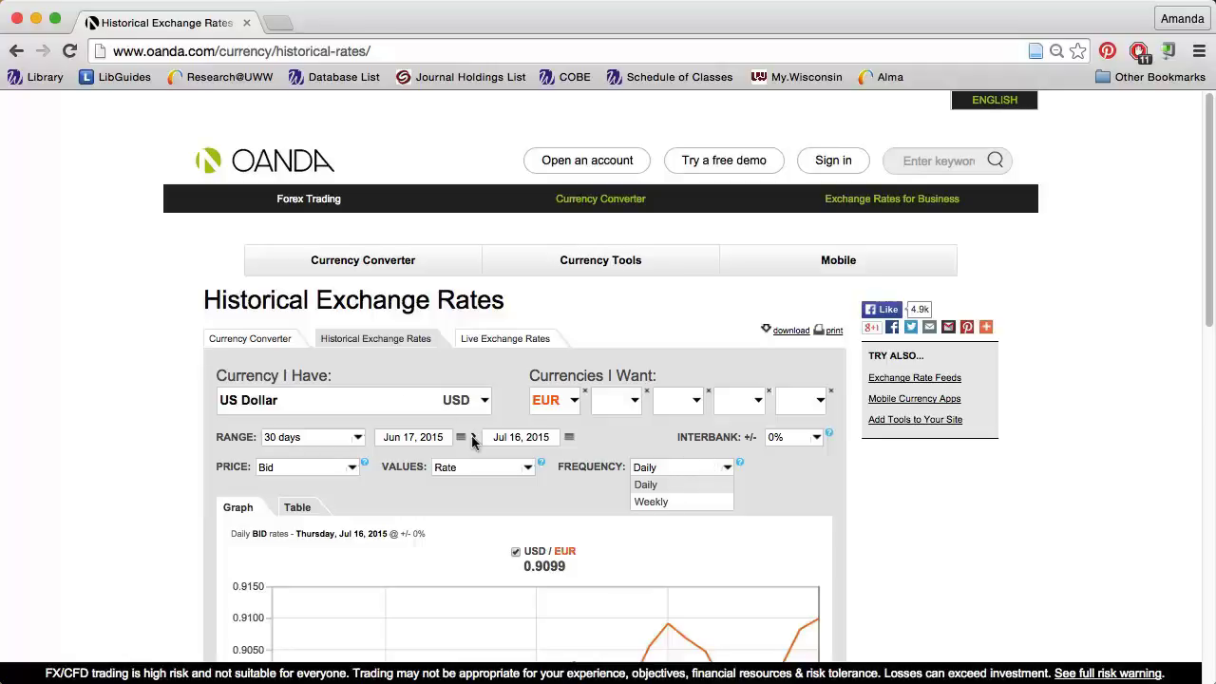
Add British Pound (GBP) as a second wanted currency in the historical rates comparison
{"action": "left_click", "coordinate": [613, 397]}
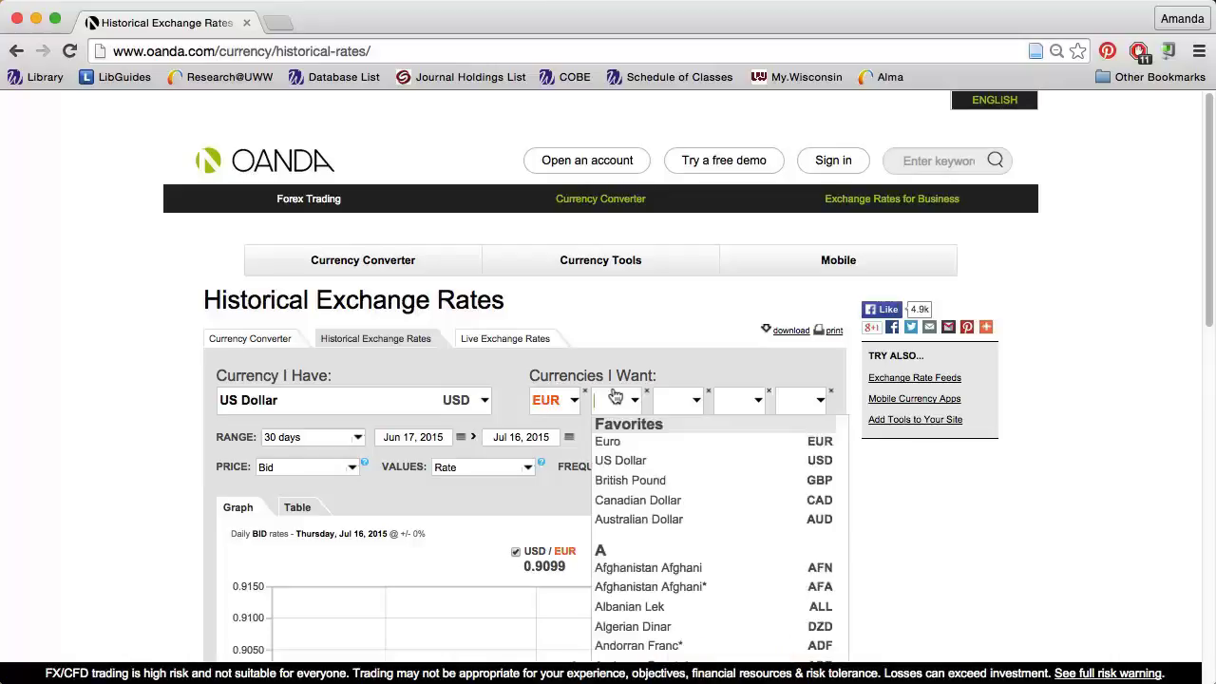
{"action": "left_click", "coordinate": [623, 480]}
Set the historical rates date range from Jun 1, 2014 to Jun 30, 2014
{"action": "left_click", "coordinate": [410, 439]}
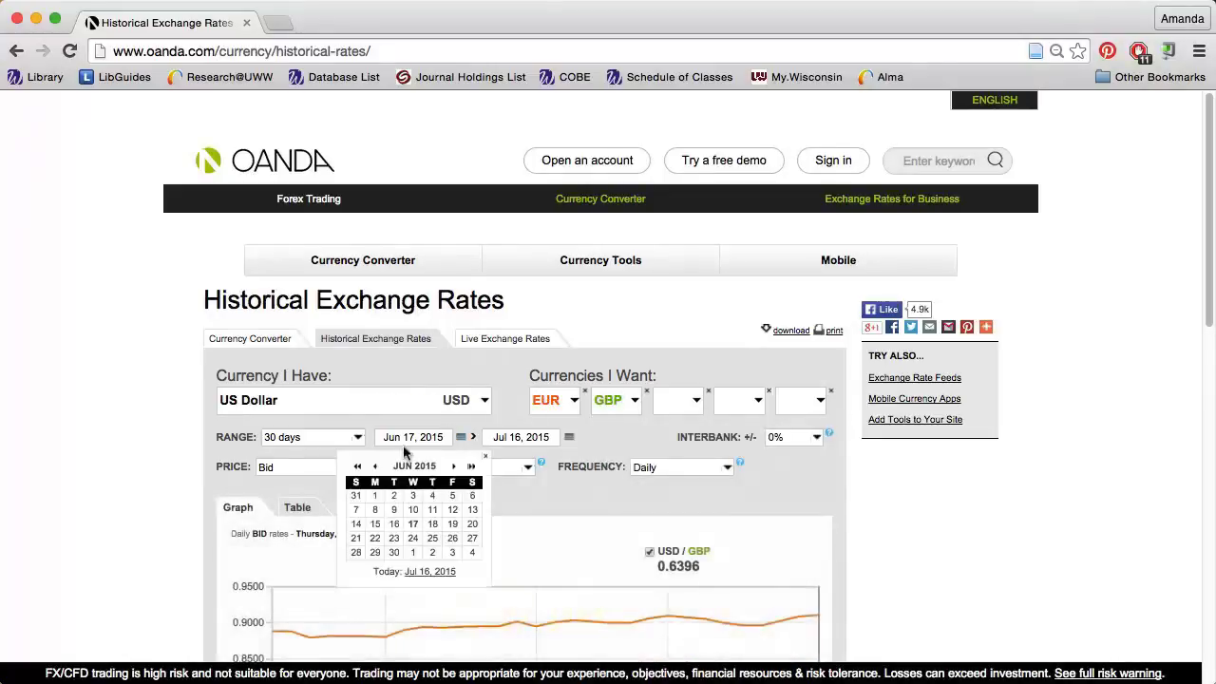
{"action": "left_click", "coordinate": [357, 466]}
{"action": "left_click", "coordinate": [355, 495]}
{"action": "left_click", "coordinate": [513, 436]}
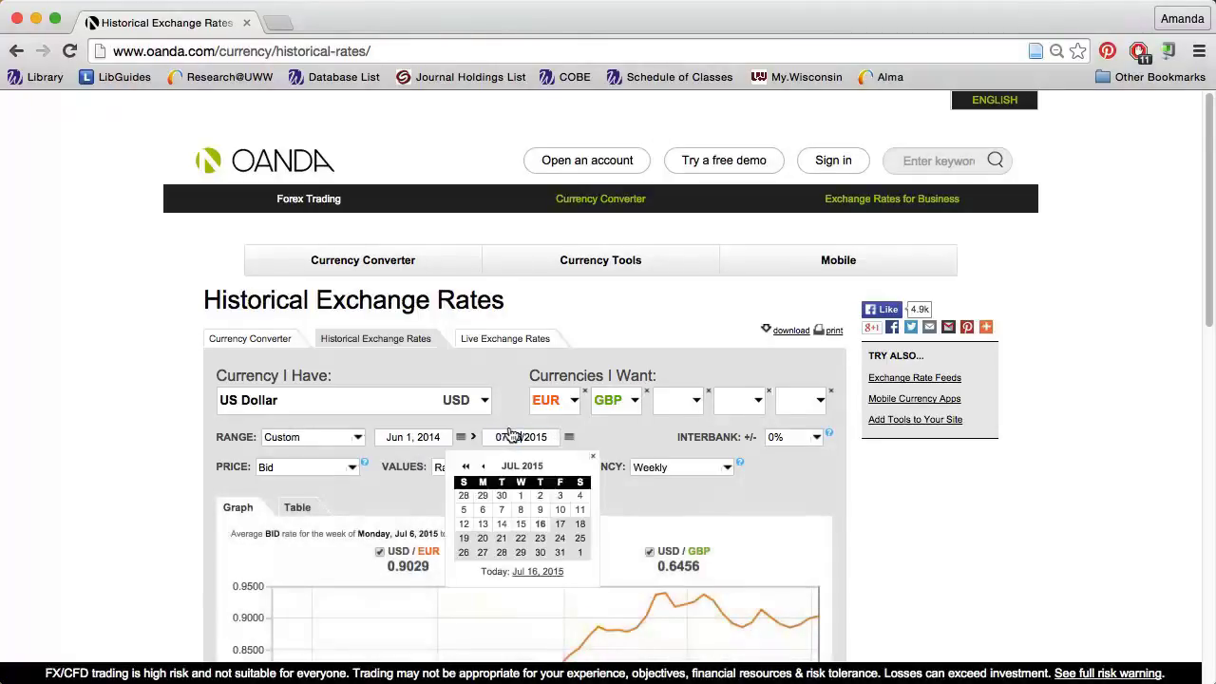
{"action": "left_click", "coordinate": [466, 466]}
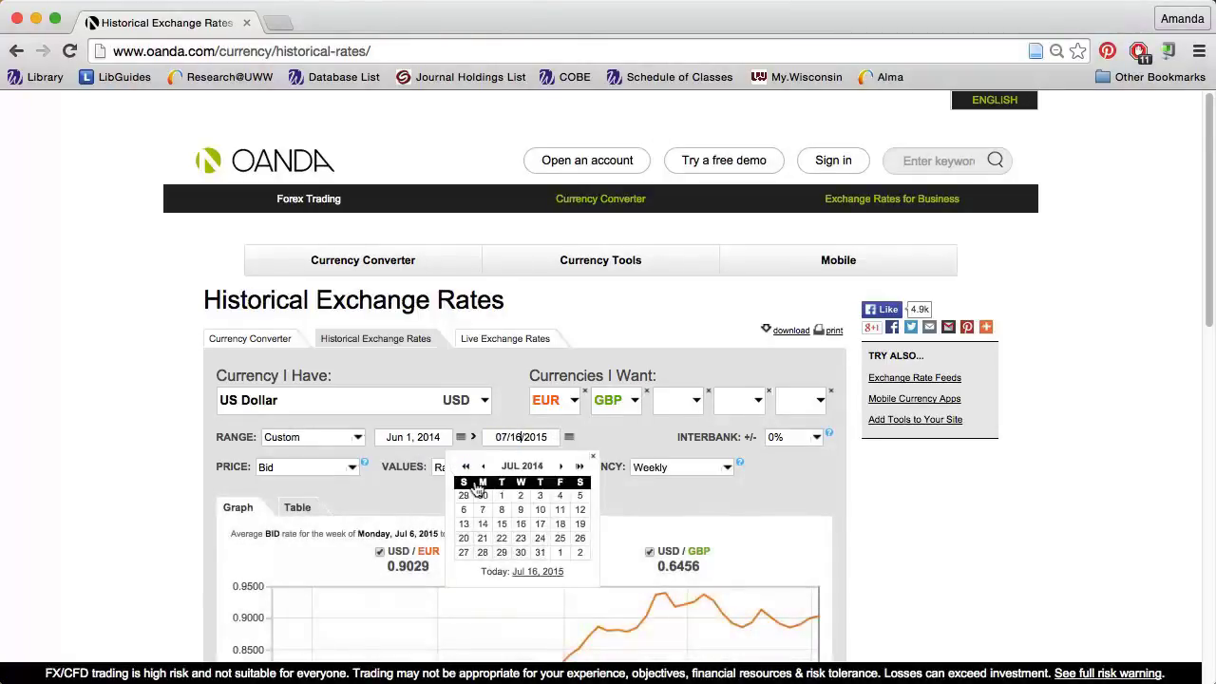
{"action": "left_click", "coordinate": [482, 495]}
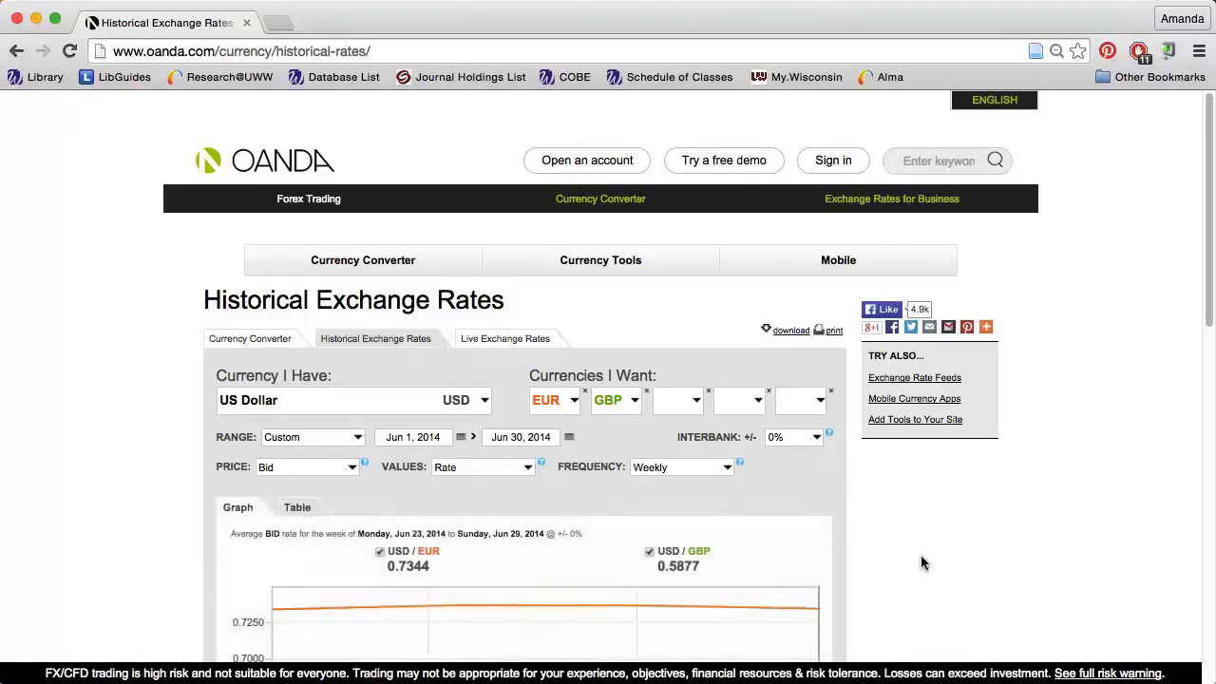
Examine the historical USD/EUR and USD/GBP rates as a graph and as a table
{"action": "scroll", "coordinate": [921, 563], "scroll_direction": "down", "scroll_amount": 3}
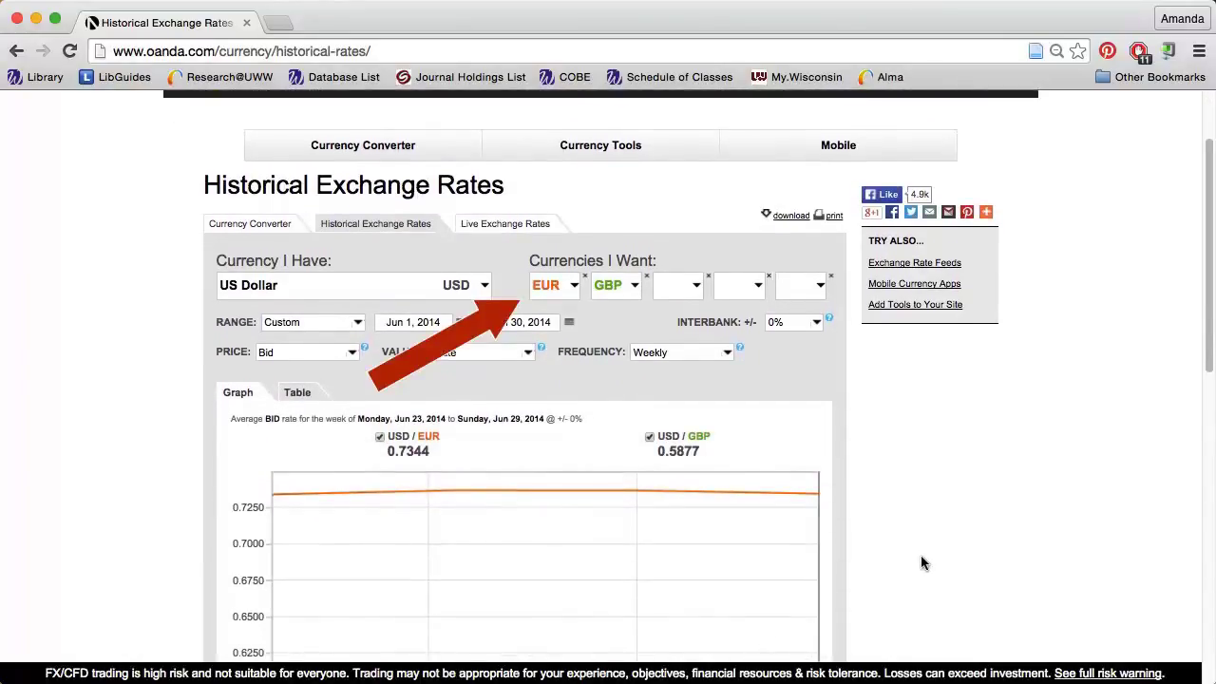
{"action": "scroll", "coordinate": [921, 564], "scroll_direction": "down", "scroll_amount": 3}
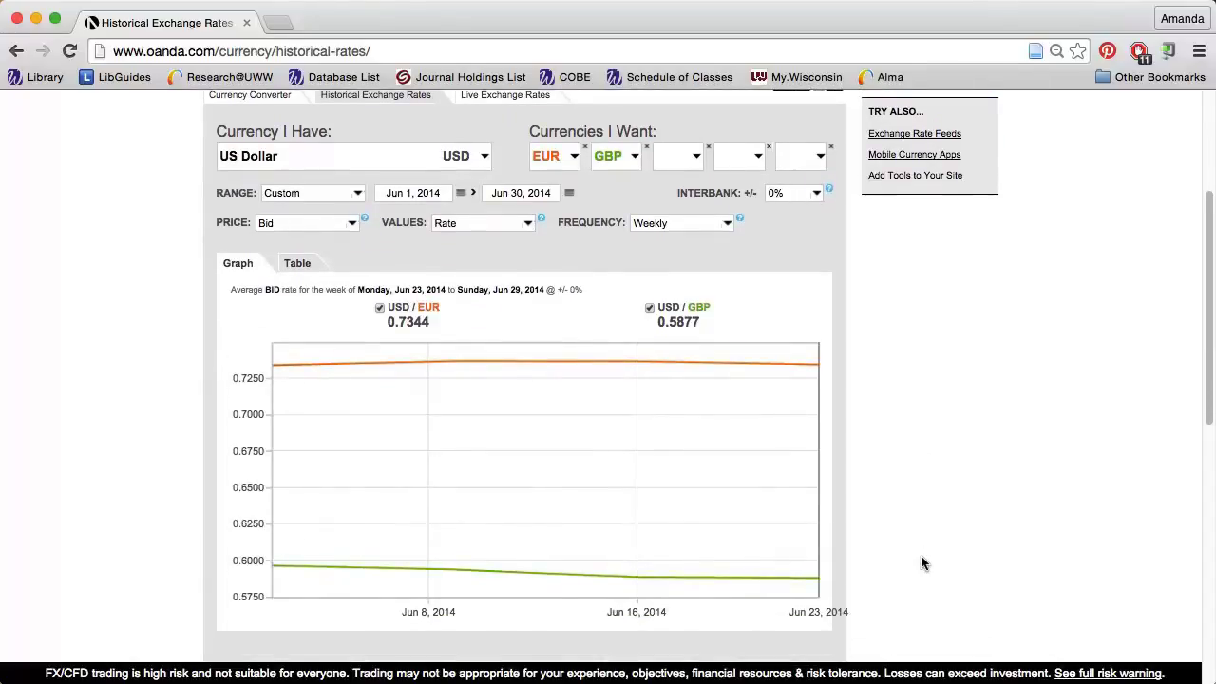
{"action": "left_click", "coordinate": [283, 266]}
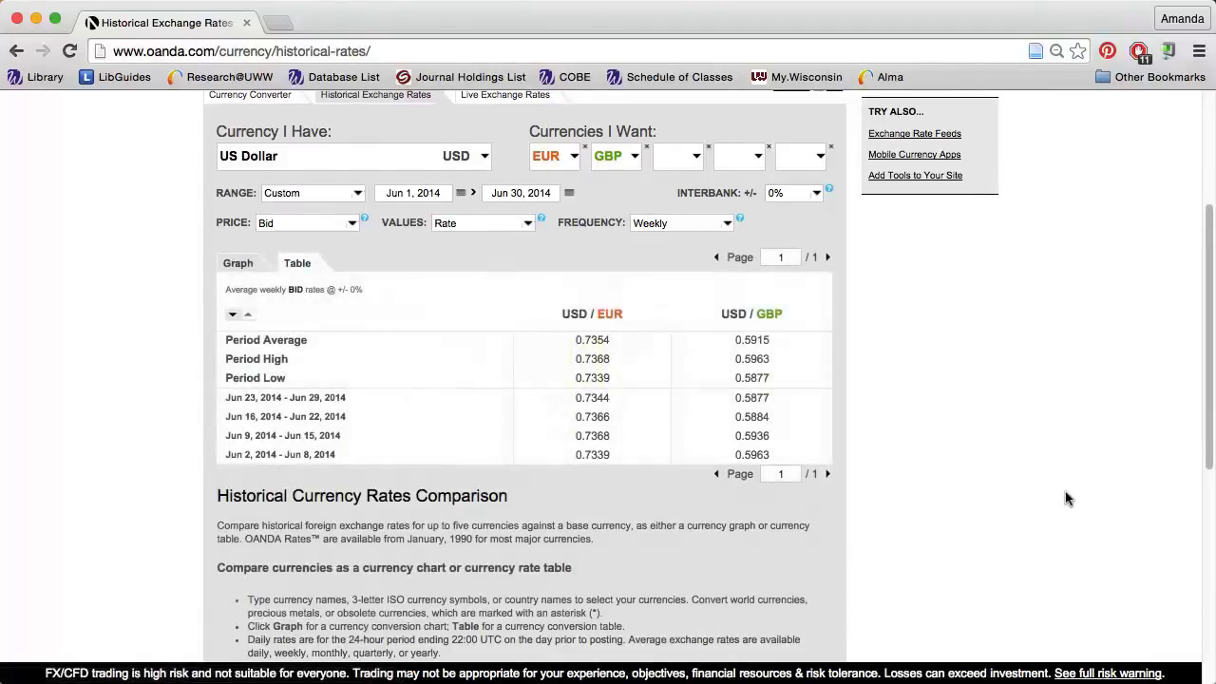
Open the Live Exchange Rates page
{"action": "scroll", "coordinate": [1065, 499], "scroll_direction": "up", "scroll_amount": 5}
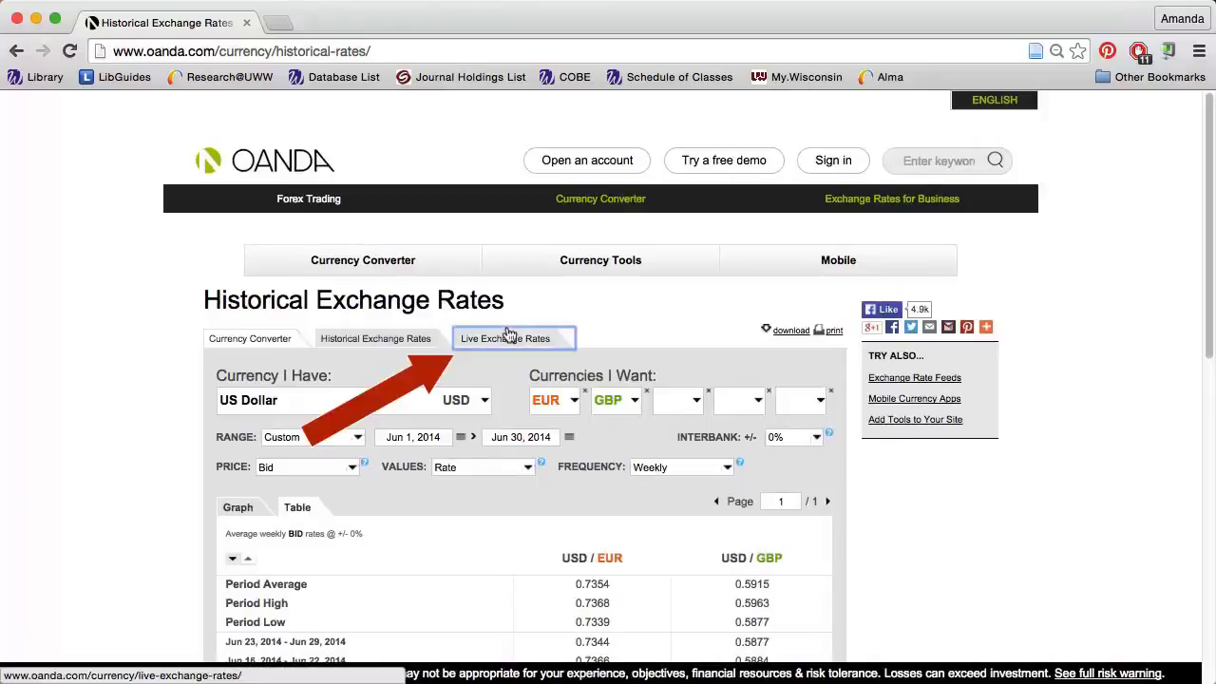
{"action": "left_click", "coordinate": [509, 334]}
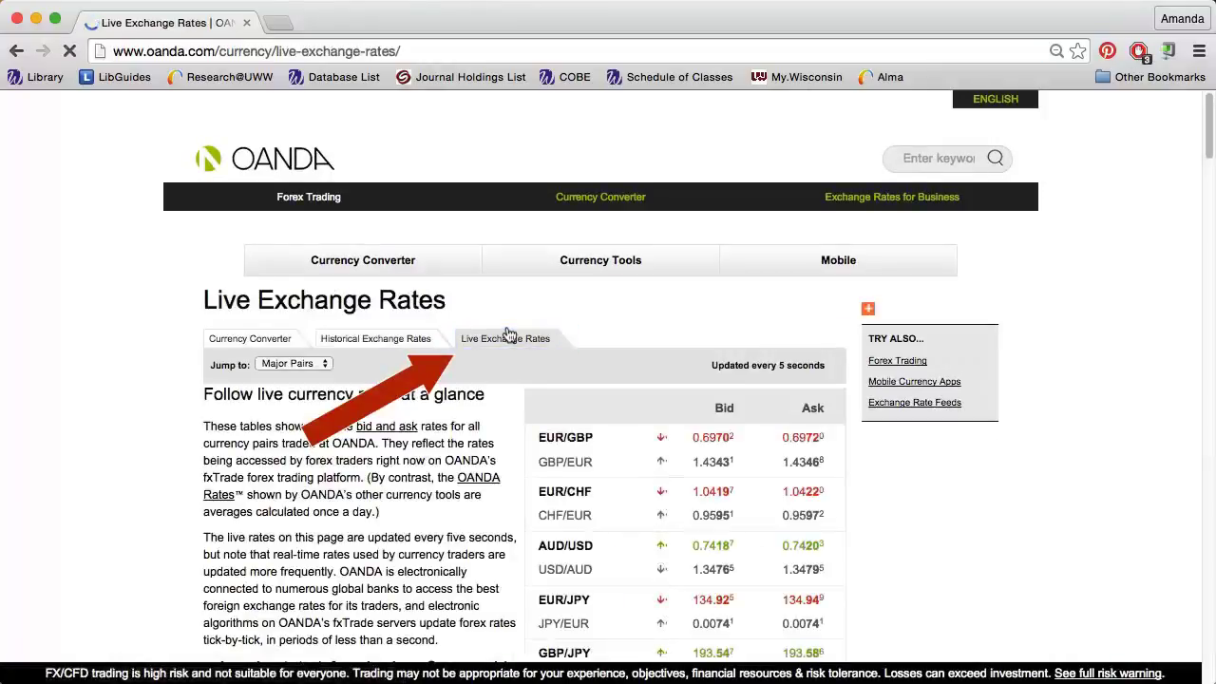